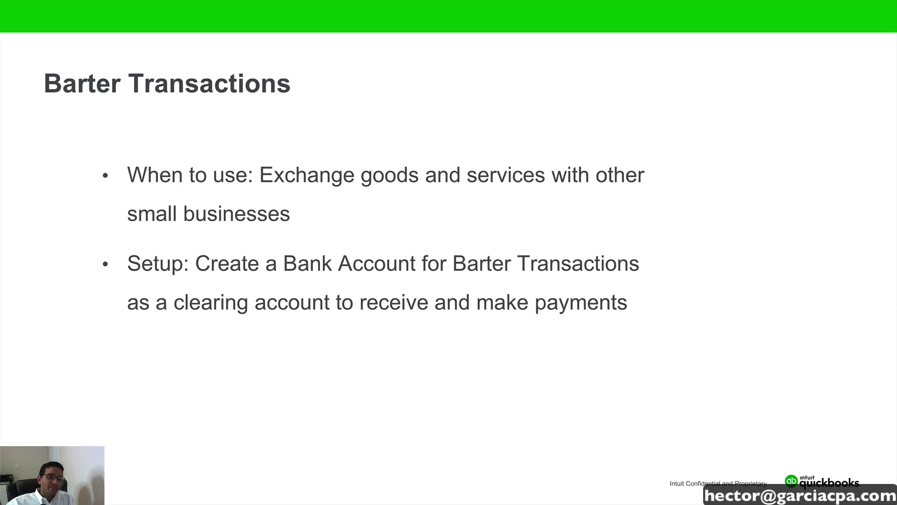
- Advance the slides past 'Enter initial transactions normally' to 'Enter barter payments'
key(Right)
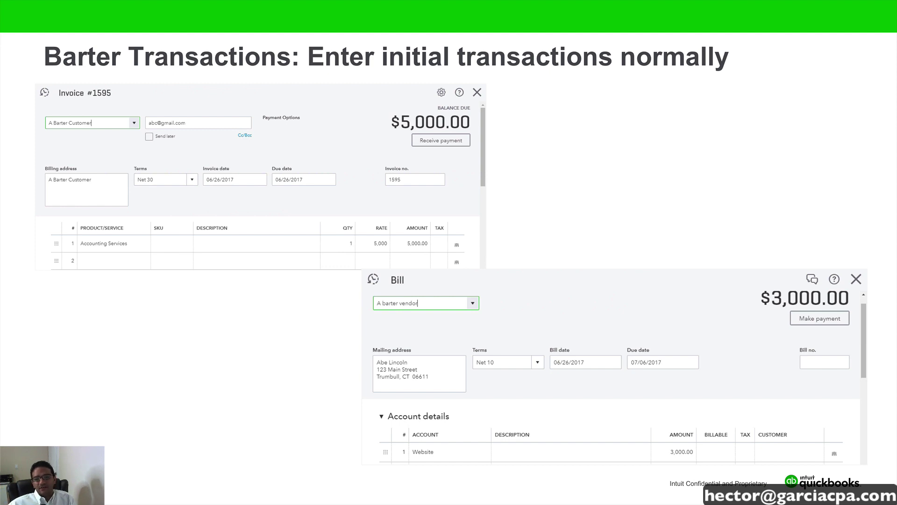
key(Right)
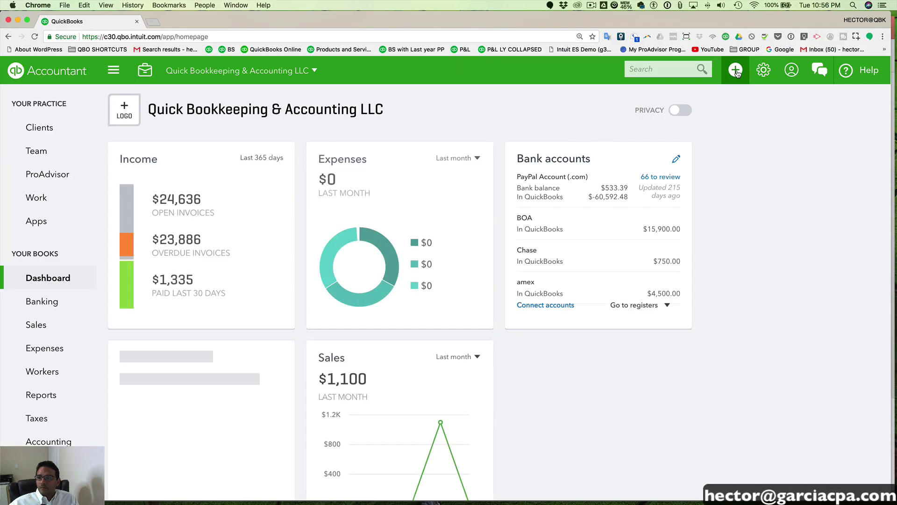
- Start a new invoice and add Customer Corp as a new customer
click(735, 69)
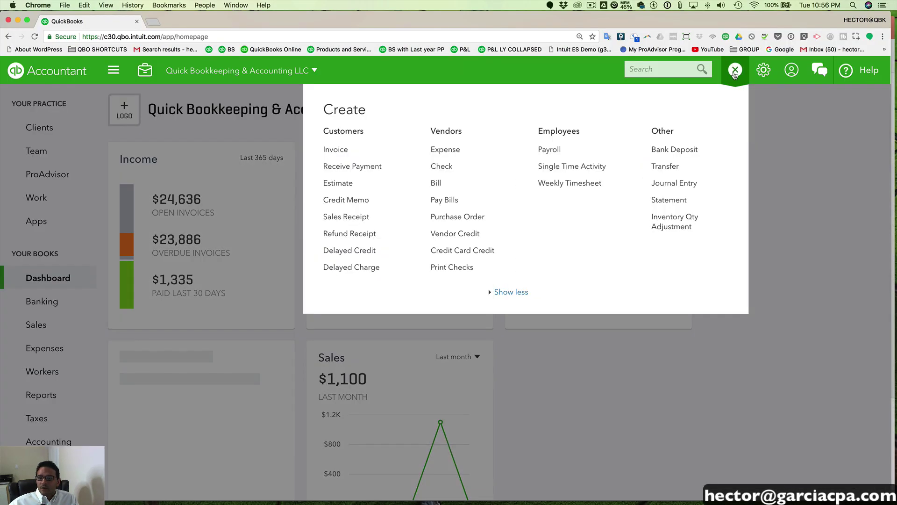
click(351, 155)
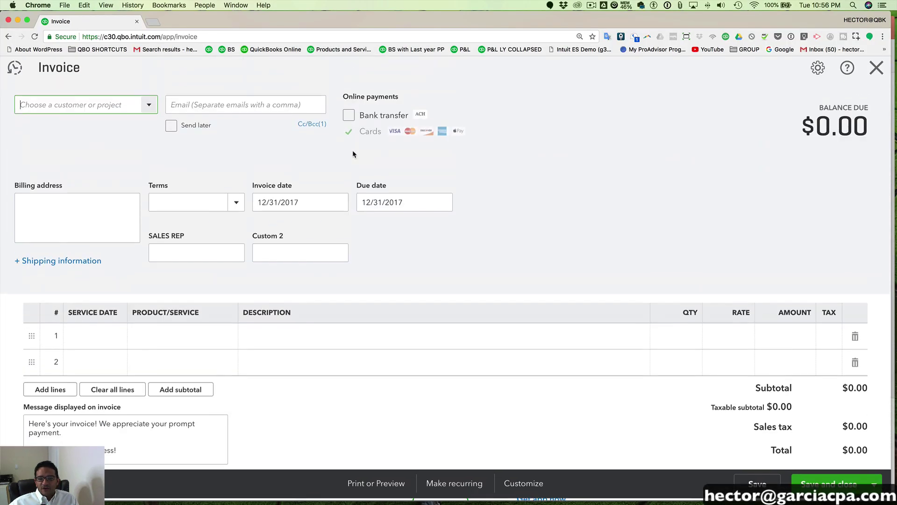
click(98, 106)
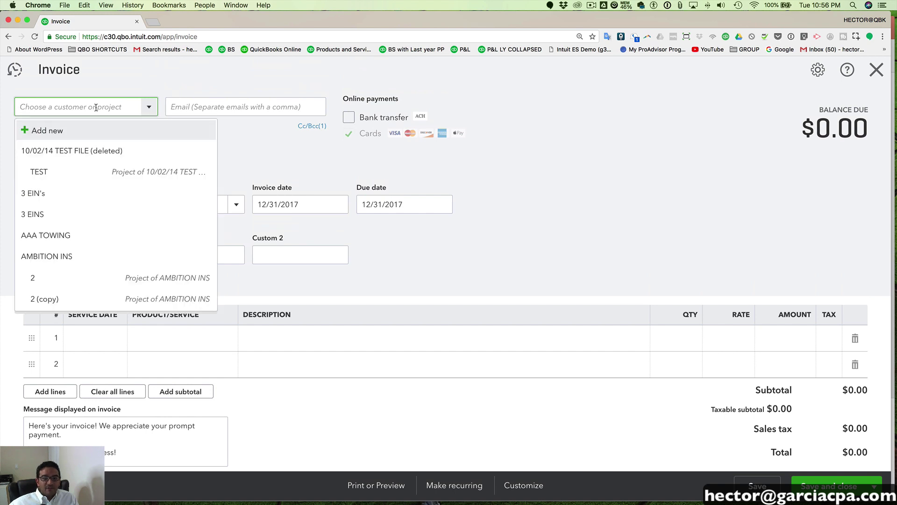
text(Custo)
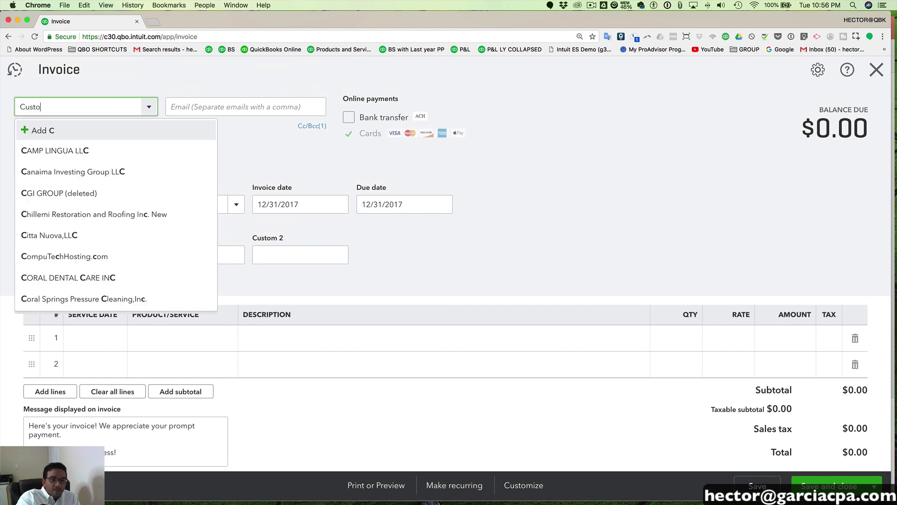
text(mer Corp)
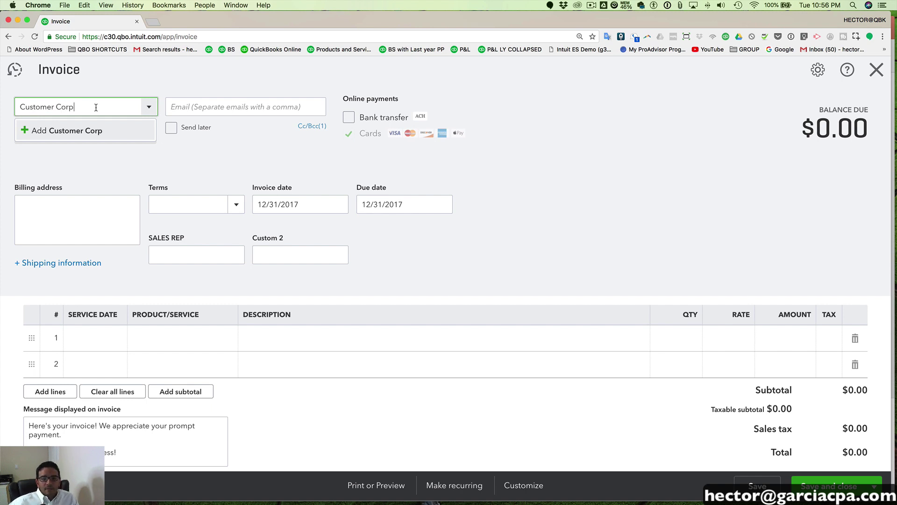
click(83, 128)
click(172, 212)
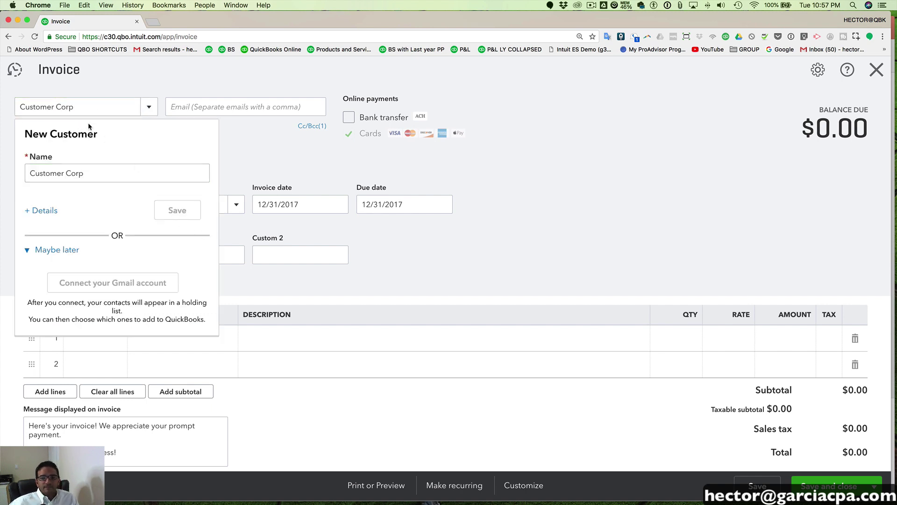
- Add an Hours line with an amount of 5,000.00
click(168, 338)
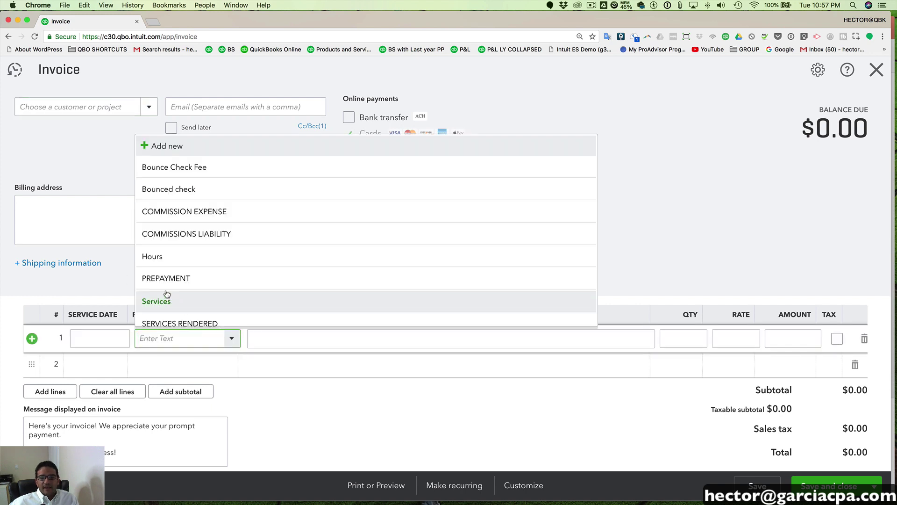
click(161, 255)
click(815, 338)
text(5000)
key(Tab)
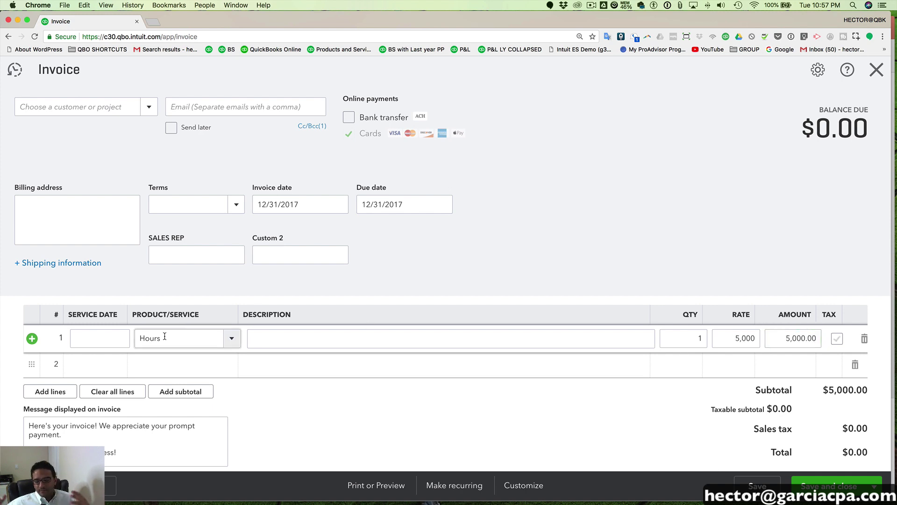
- Set the invoice date to today, reselect Customer Corp, and save and close invoice 1121
click(287, 204)
key(t)
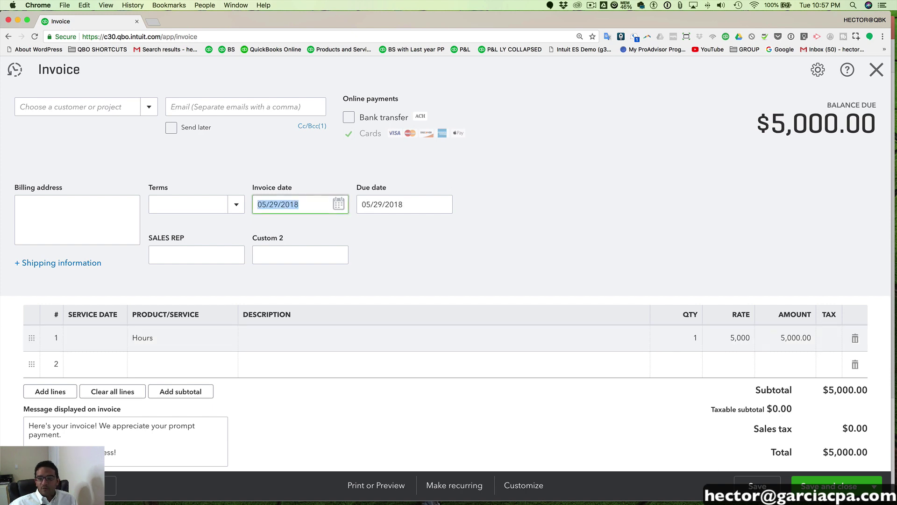
key(Tab)
click(77, 107)
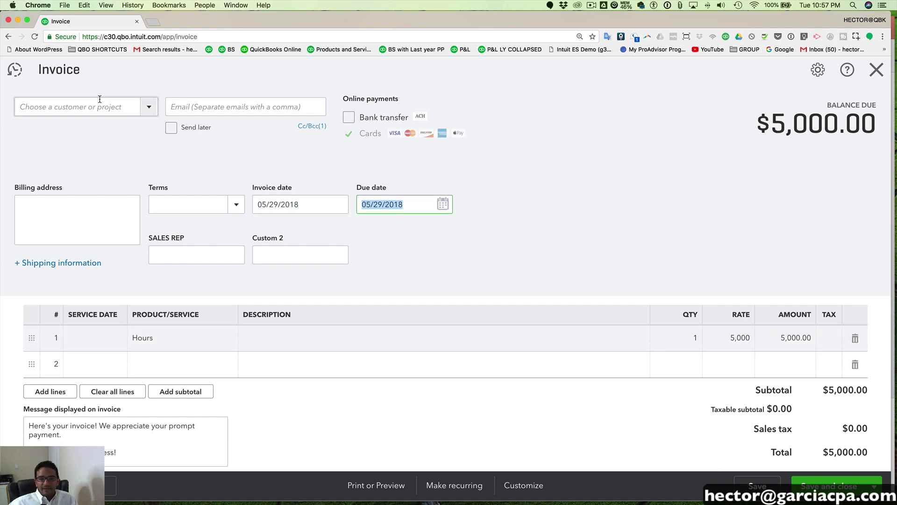
text(Customer Corp)
click(51, 151)
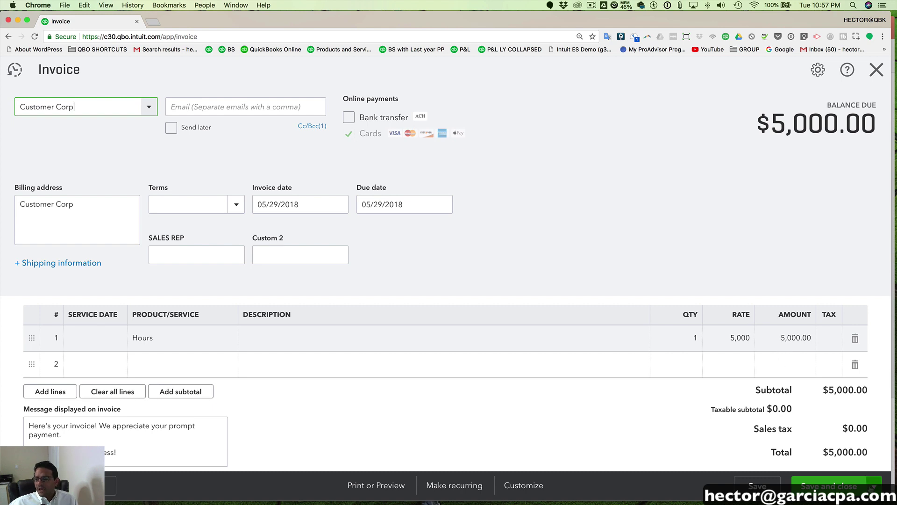
key(ctrl+alt+d)
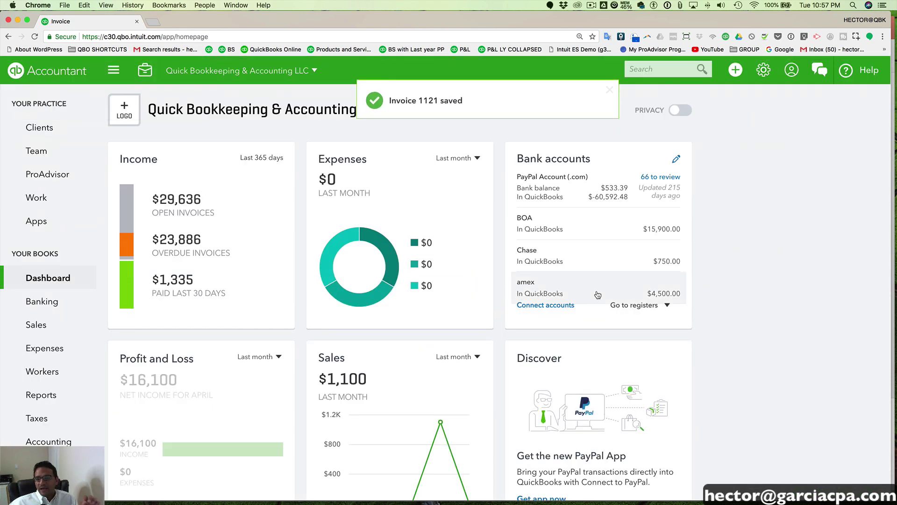
click(735, 71)
- Start a new bill and add 'Customer Corp (Vendor)' as a new vendor
click(736, 73)
click(735, 71)
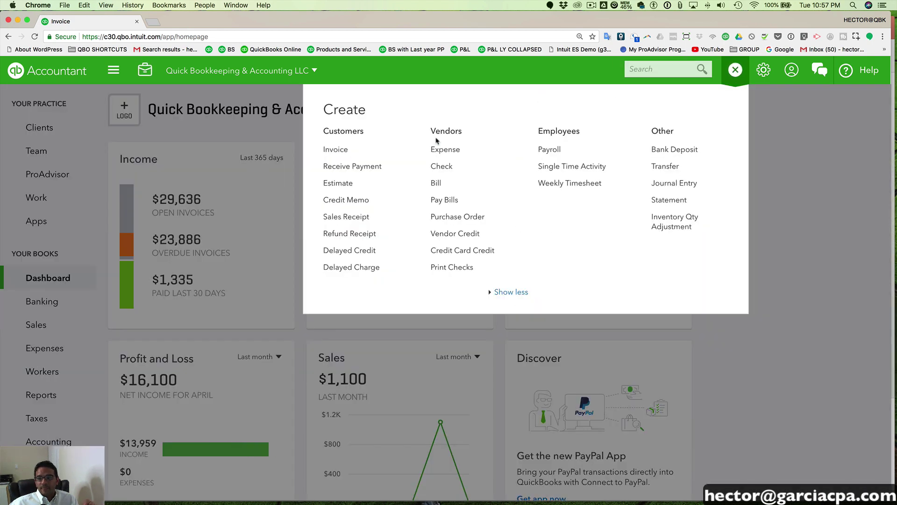
click(444, 184)
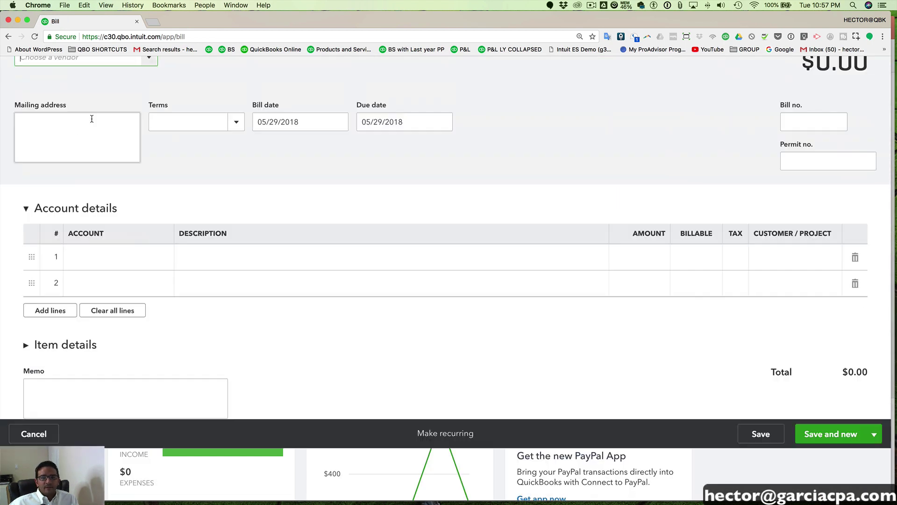
text(Cs)
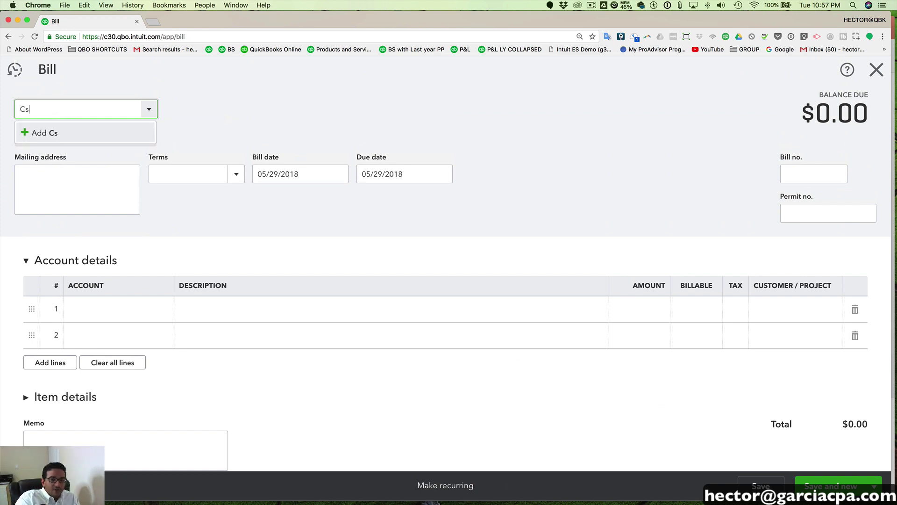
text(ustomer o)
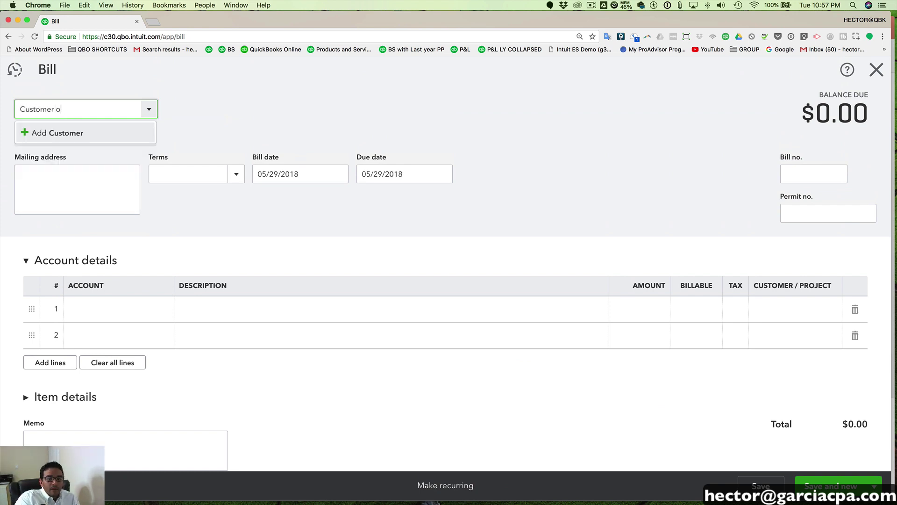
key(BackSpace)
text(Corp )
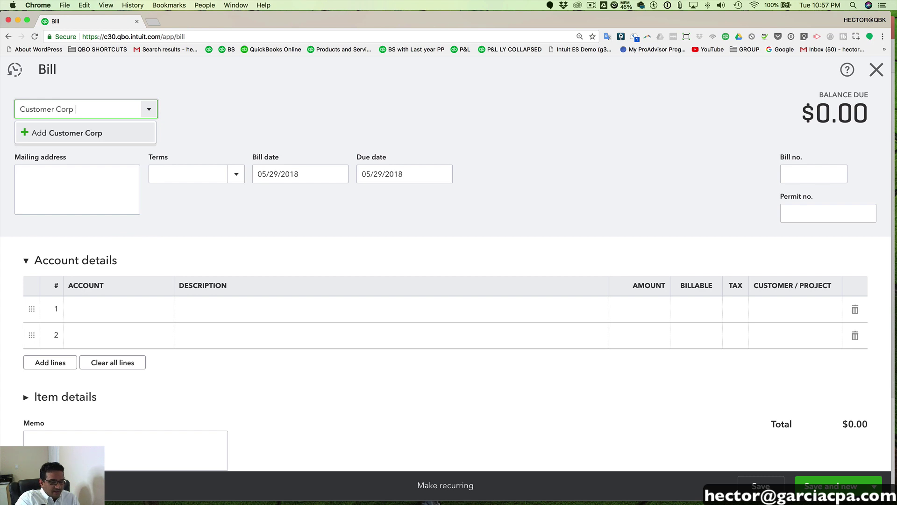
text((Vendor)
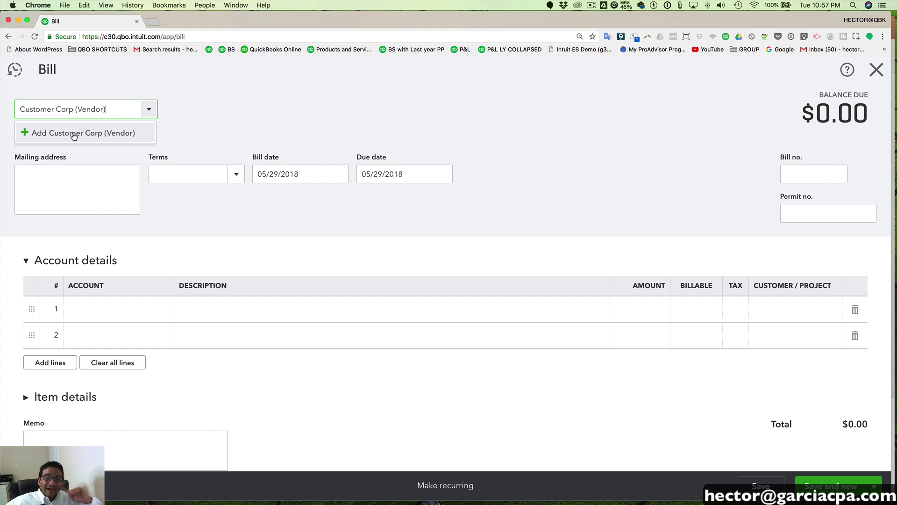
drag(76, 109, 111, 109)
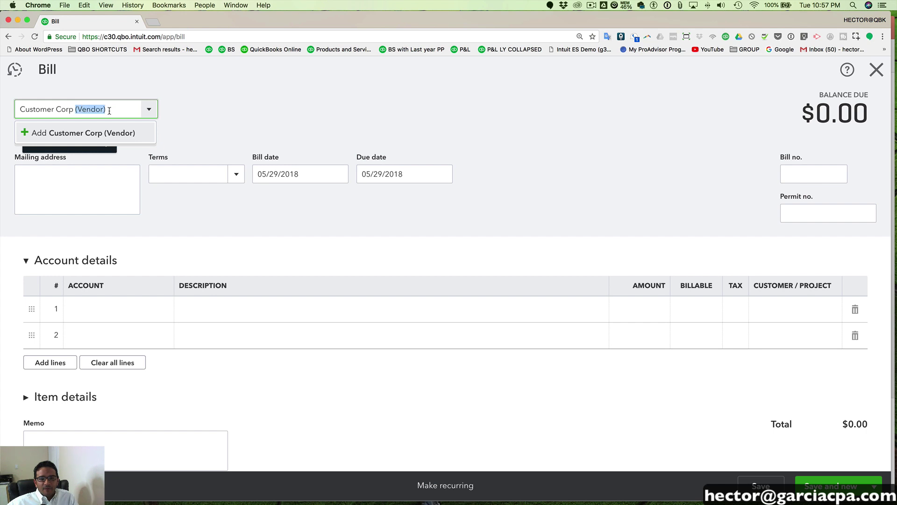
click(82, 134)
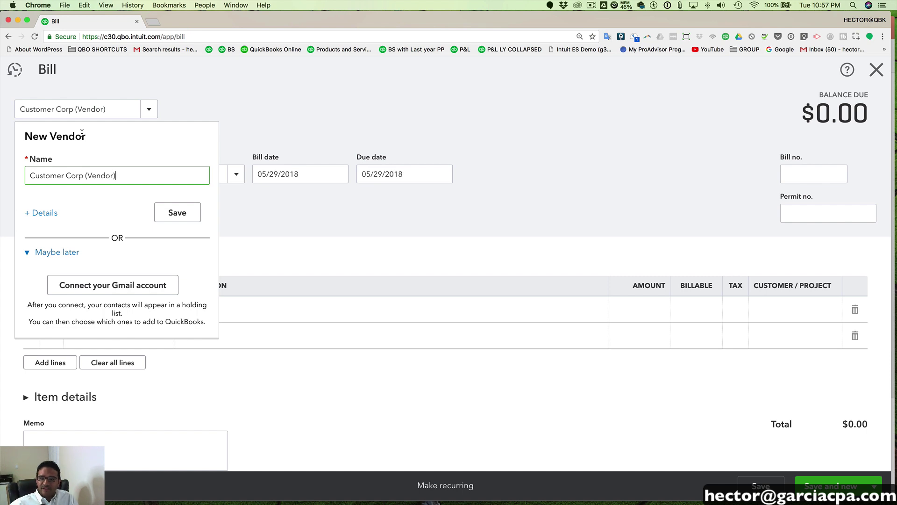
click(177, 212)
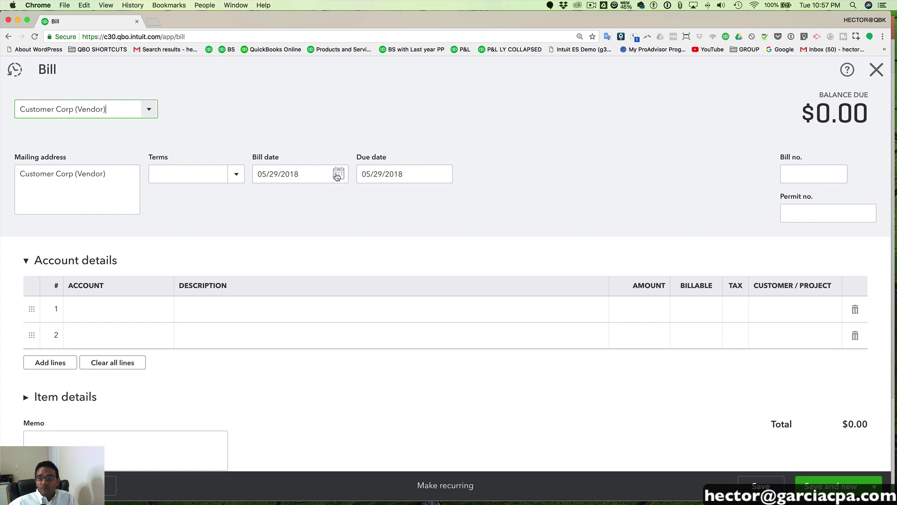
- Set the bill date to 04/02/2018 and choose Subcontractors as the line 1 account
click(336, 176)
click(267, 203)
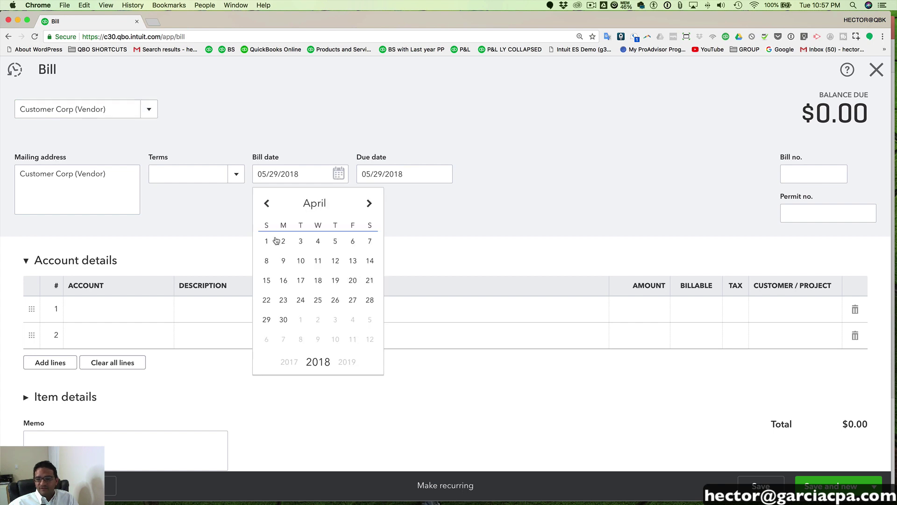
click(283, 240)
click(140, 308)
click(166, 310)
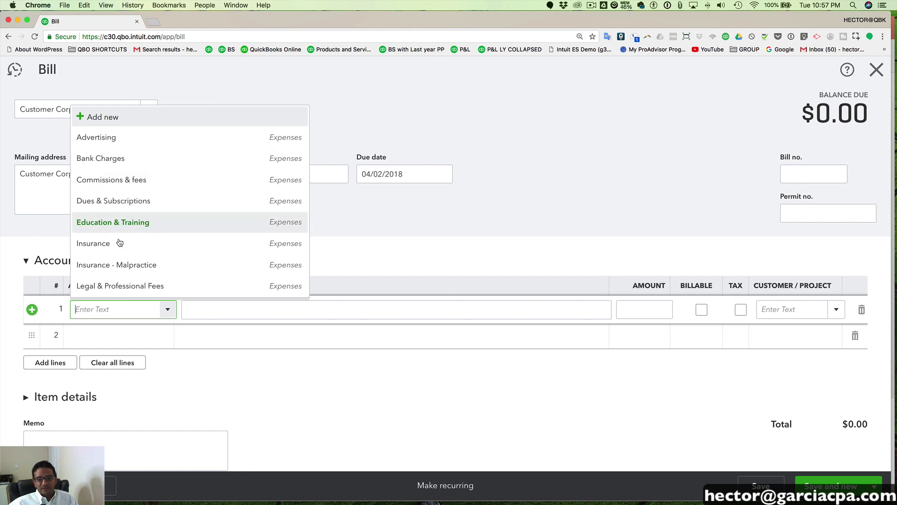
text(sub)
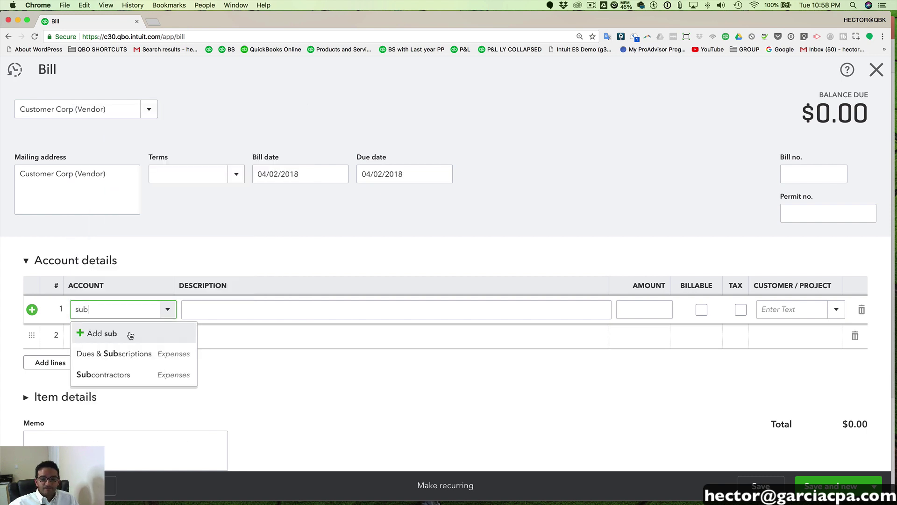
click(104, 374)
- Enter 3,000.00 on line 1 and save and close the bill
click(669, 310)
text(3000)
key(Tab)
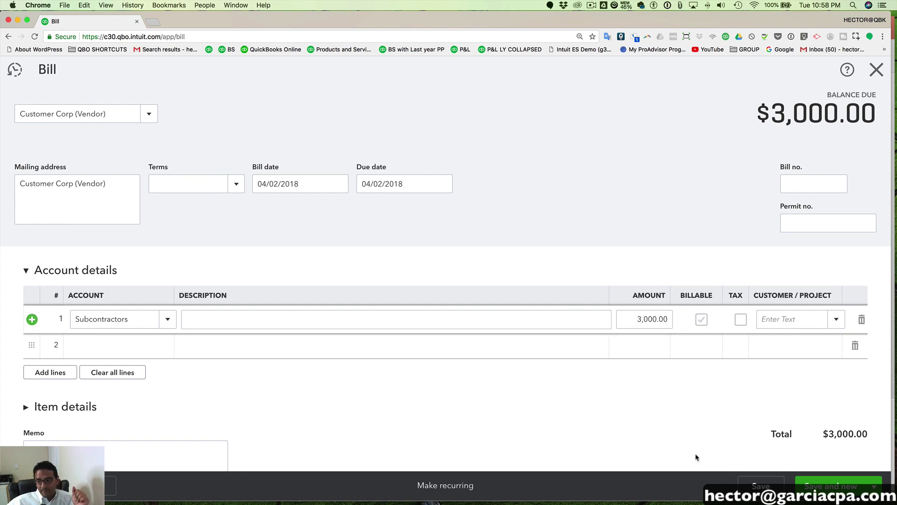
click(873, 486)
click(832, 470)
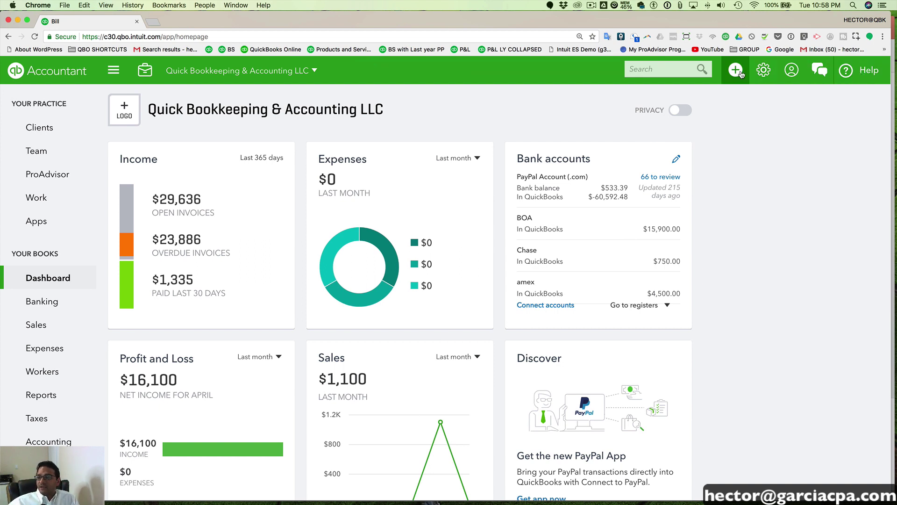
- In the Chart of Accounts, create a Bank / Cash on hand account named 'Barter / Exchange'
click(763, 70)
click(381, 190)
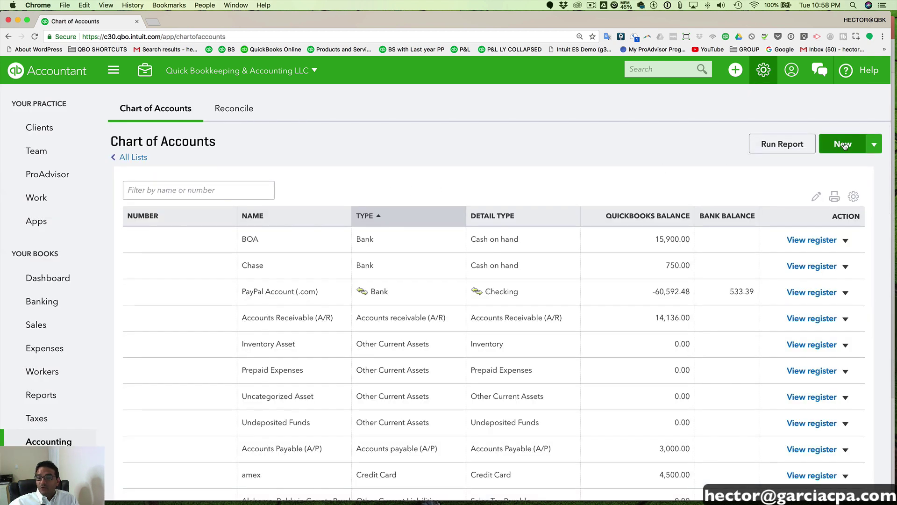
click(842, 146)
click(269, 153)
click(269, 152)
click(522, 159)
triple_click(523, 159)
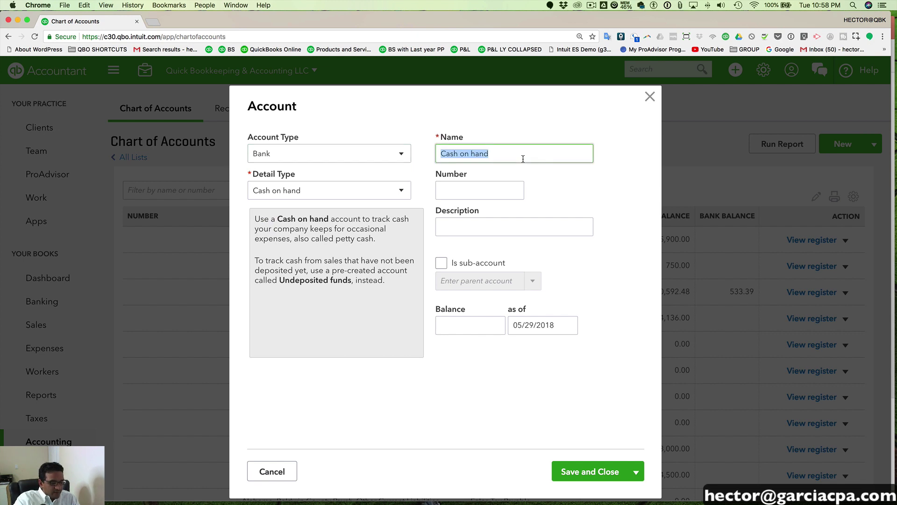
text(Barter)
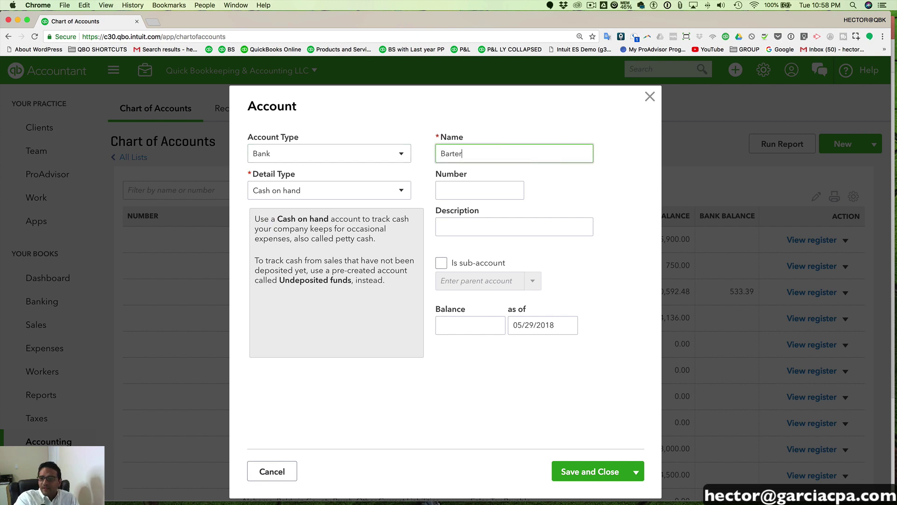
text( / Exhcnag)
text(e)
key(BackSpace)
key(BackSpace)
key(BackSpace)
key(BackSpace)
key(BackSpace)
key(BackSpace)
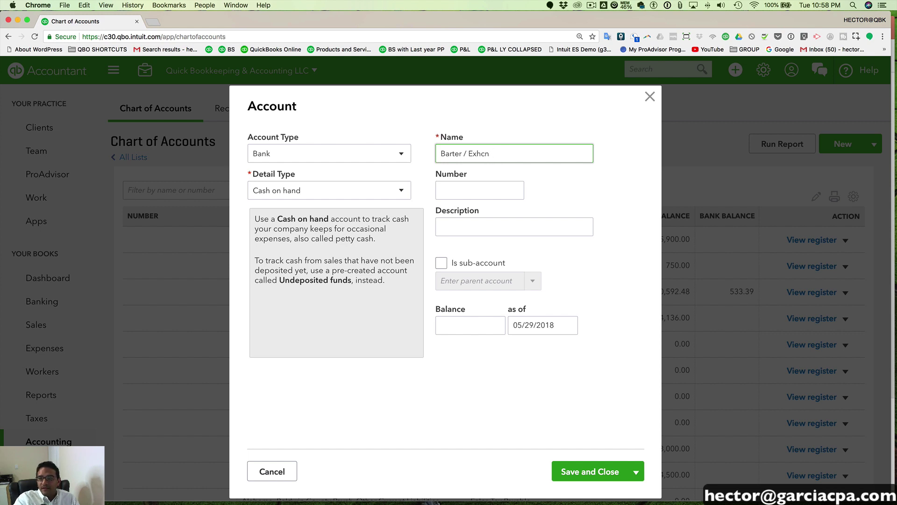
text(chan)
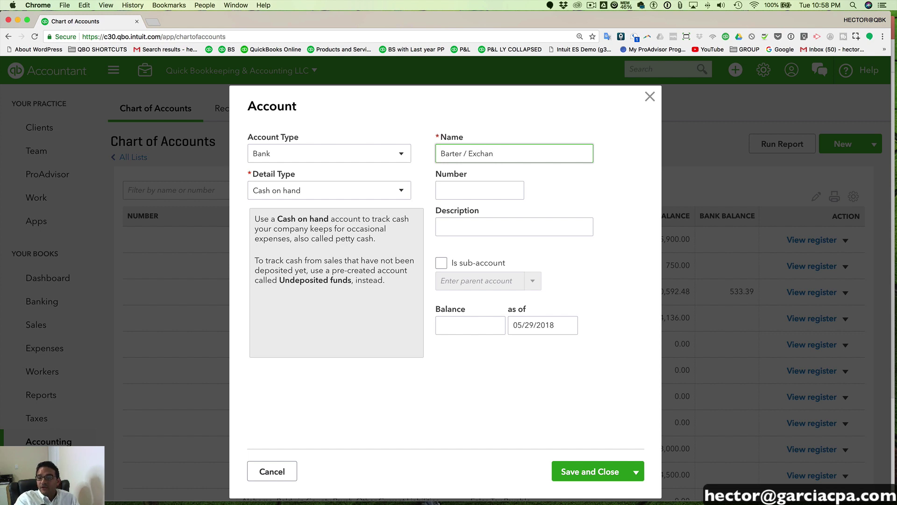
text(gge)
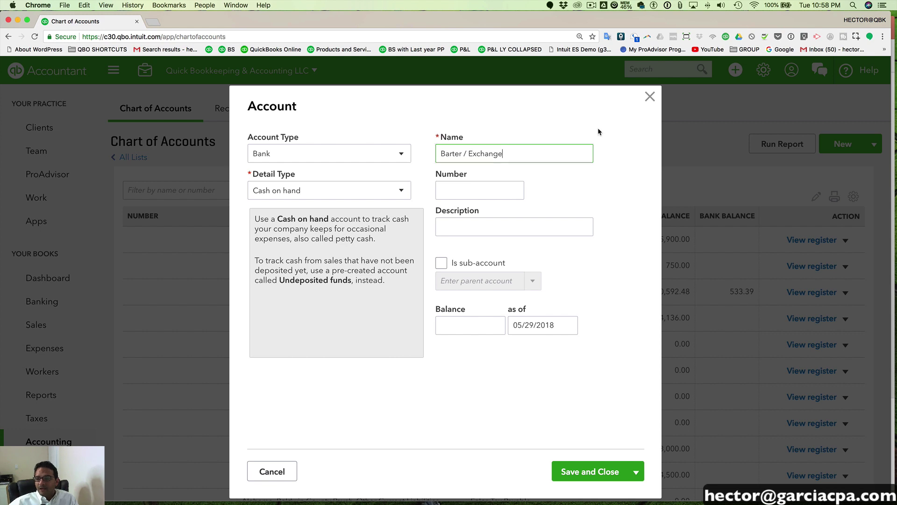
triple_click(483, 154)
click(597, 479)
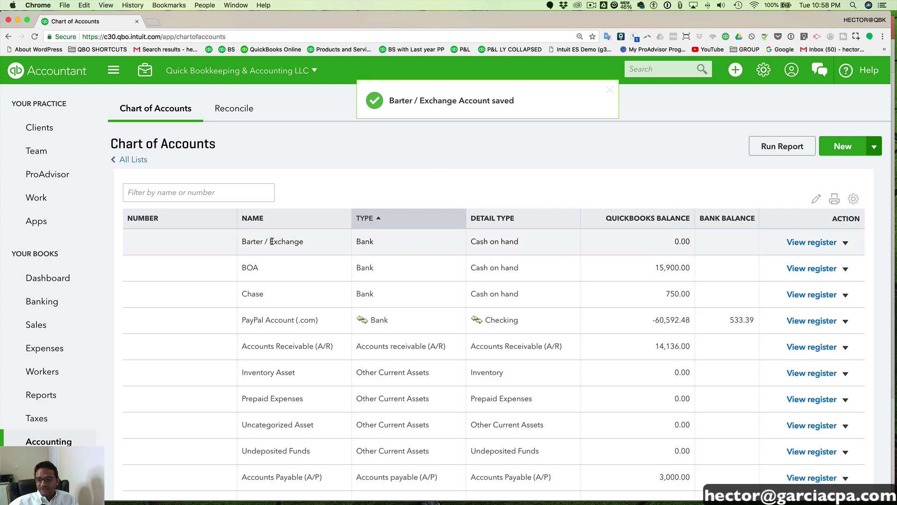
- In Pay Bills, pay from Barter / Exchange and select the $3,000.00 Customer Corp bill
click(738, 71)
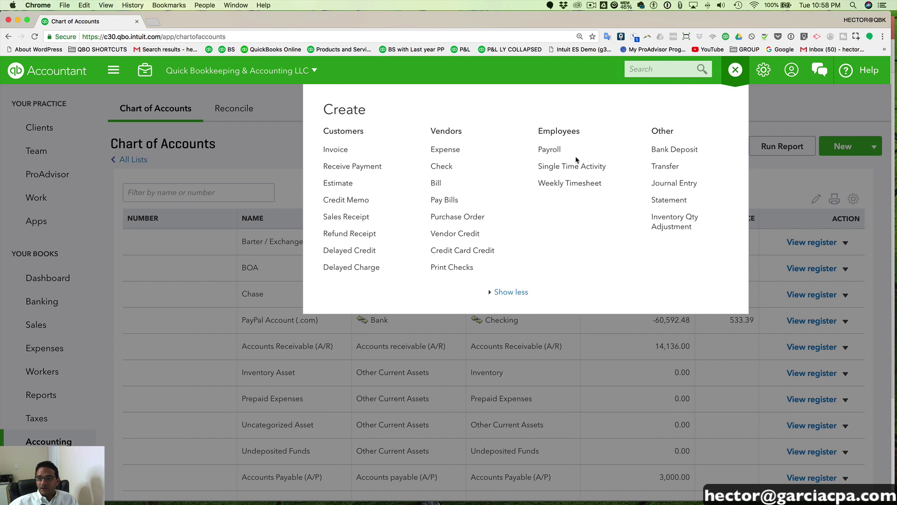
click(448, 201)
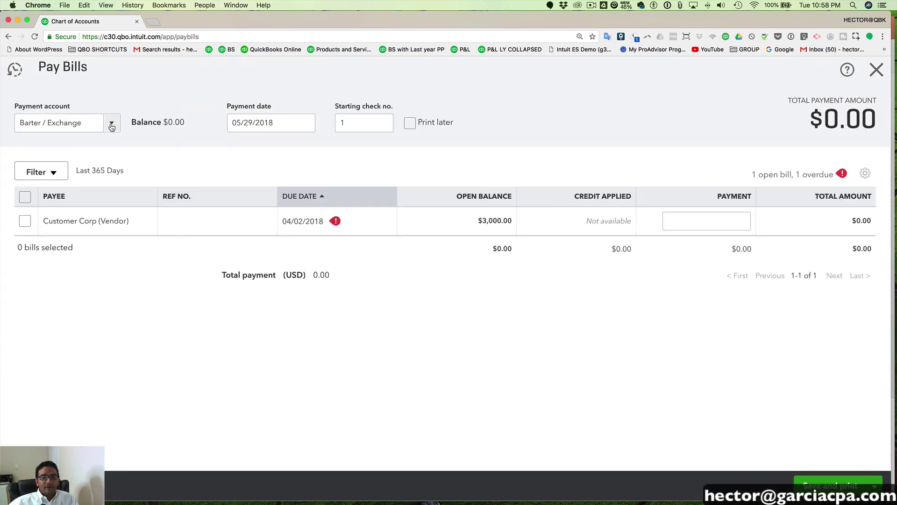
click(78, 118)
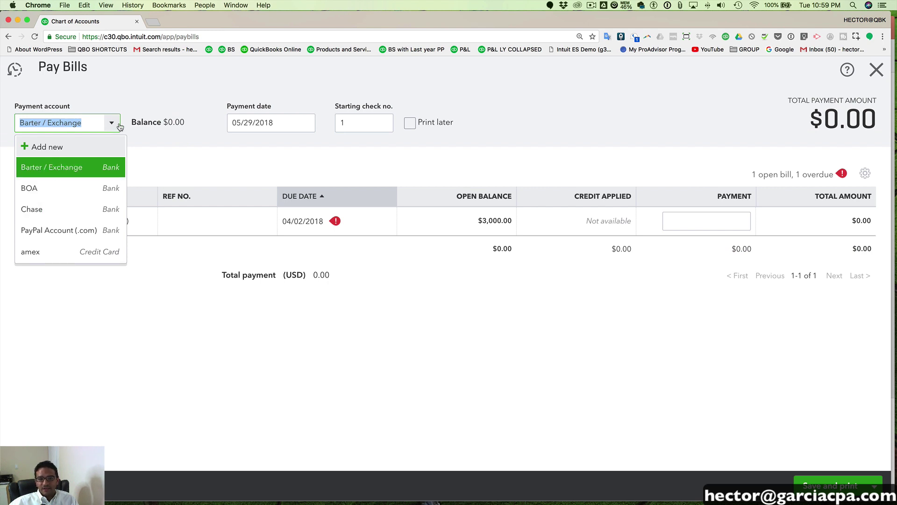
click(52, 168)
click(25, 220)
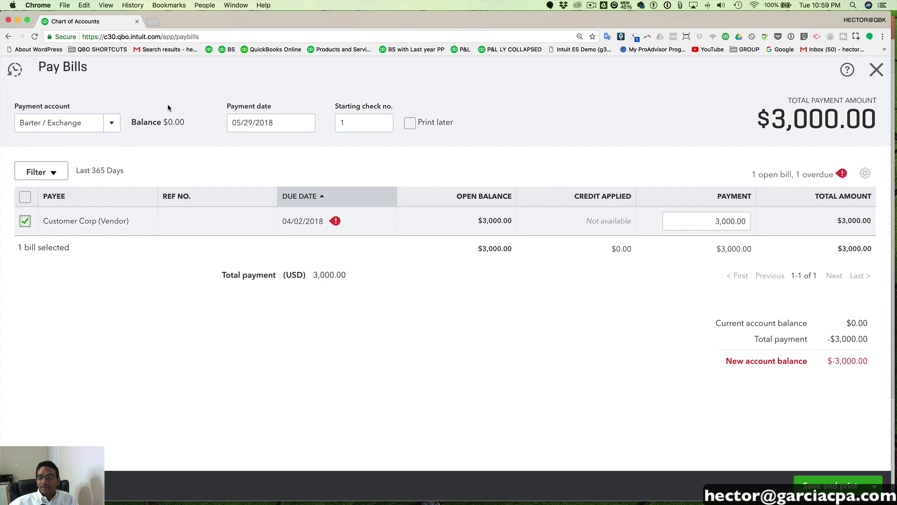
drag(771, 117, 876, 118)
click(274, 123)
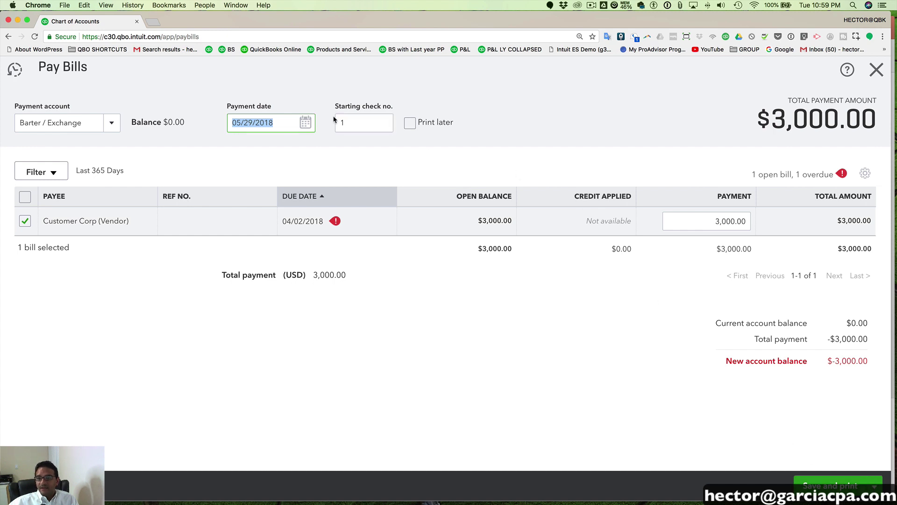
- Set the starting check number to 'barter' and save and close the payment
click(352, 127)
key(BackSpace)
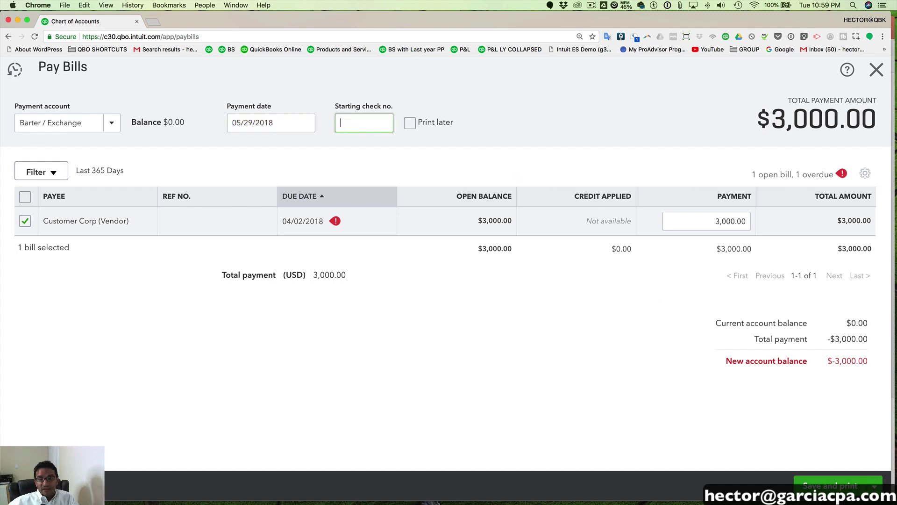
text(barter)
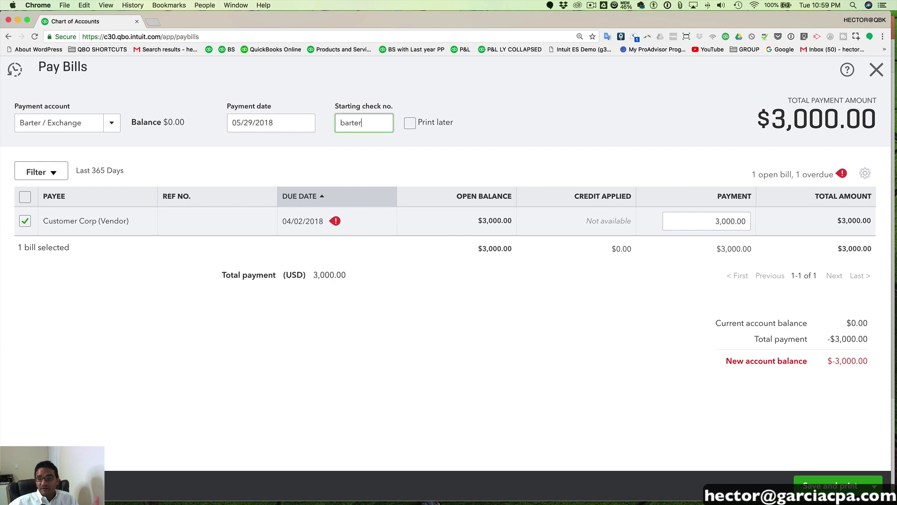
click(875, 485)
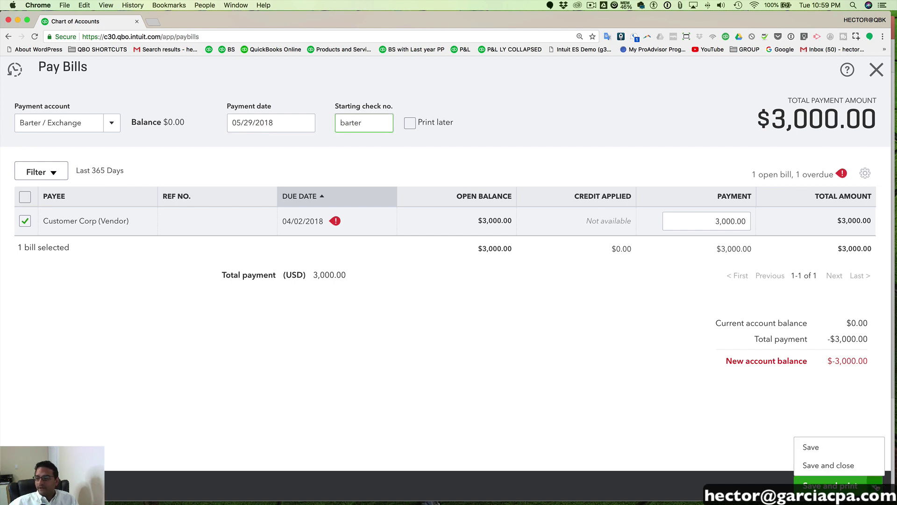
click(828, 465)
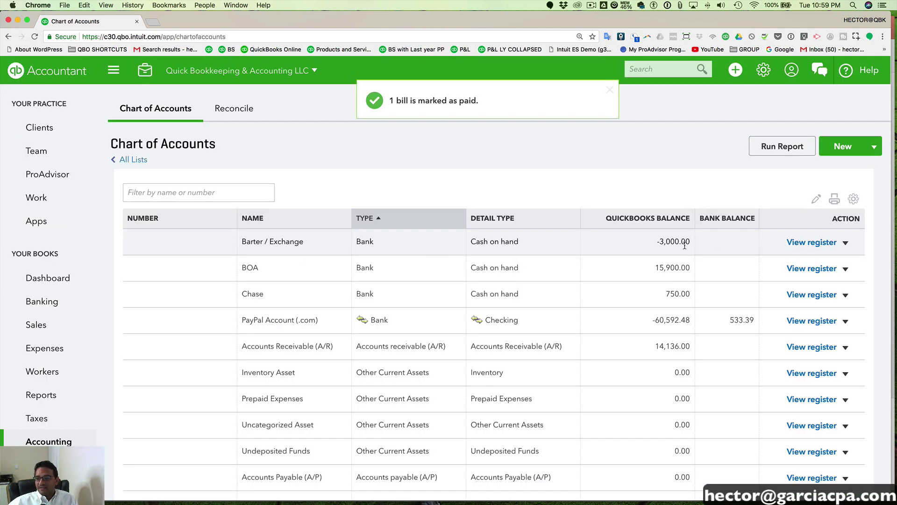
- Check the Barter / Exchange balance of -3,000.00 in the Chart of Accounts
drag(655, 242, 694, 244)
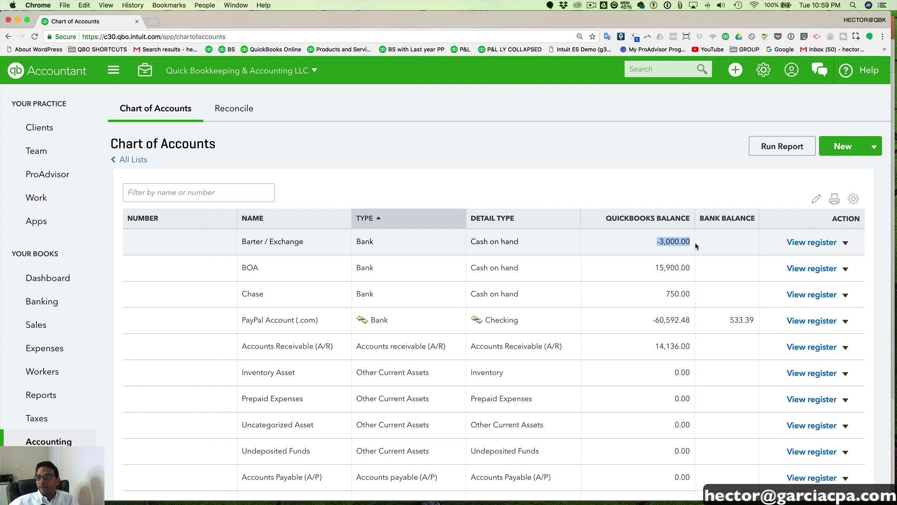
click(735, 70)
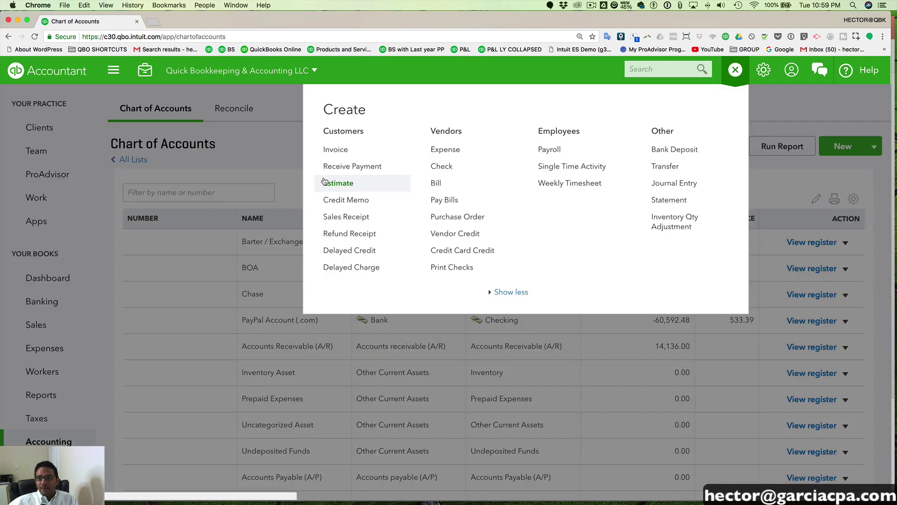
- Start a received payment from Customer Corp applied to Invoice #1121
click(342, 167)
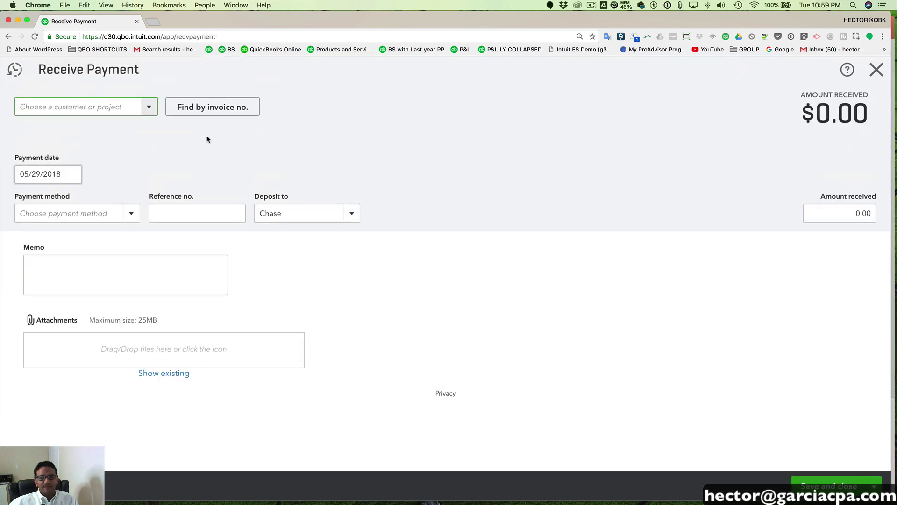
click(149, 108)
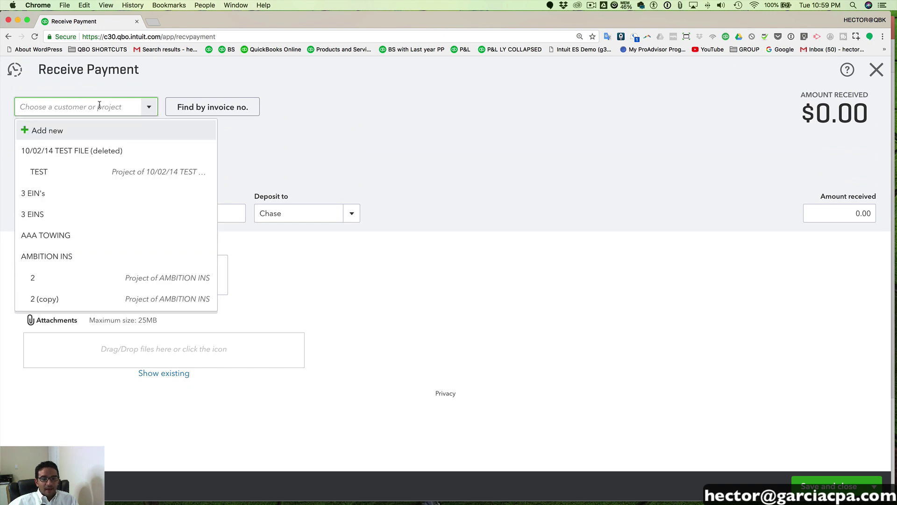
text(Customer Corp)
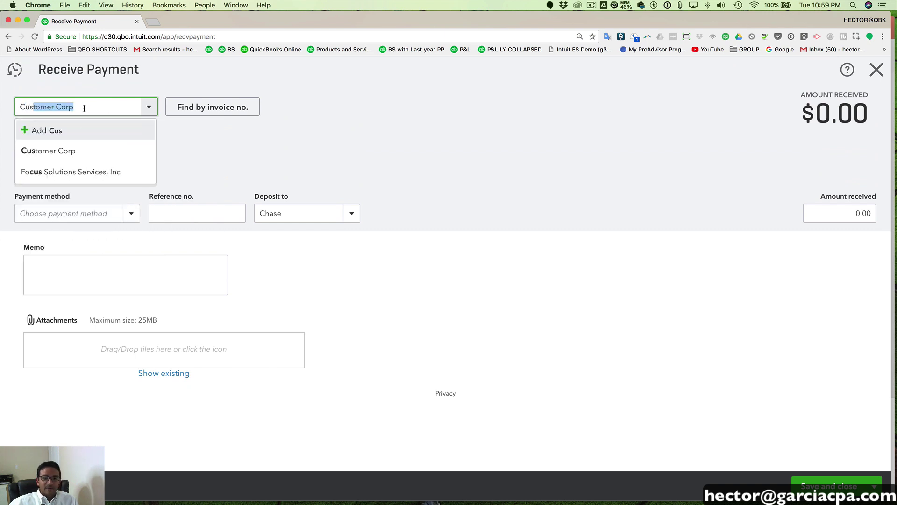
click(62, 157)
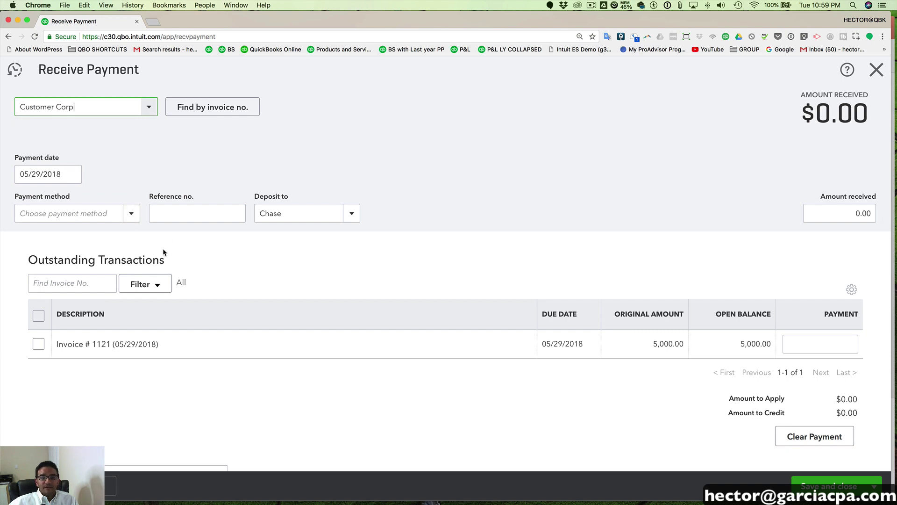
click(38, 345)
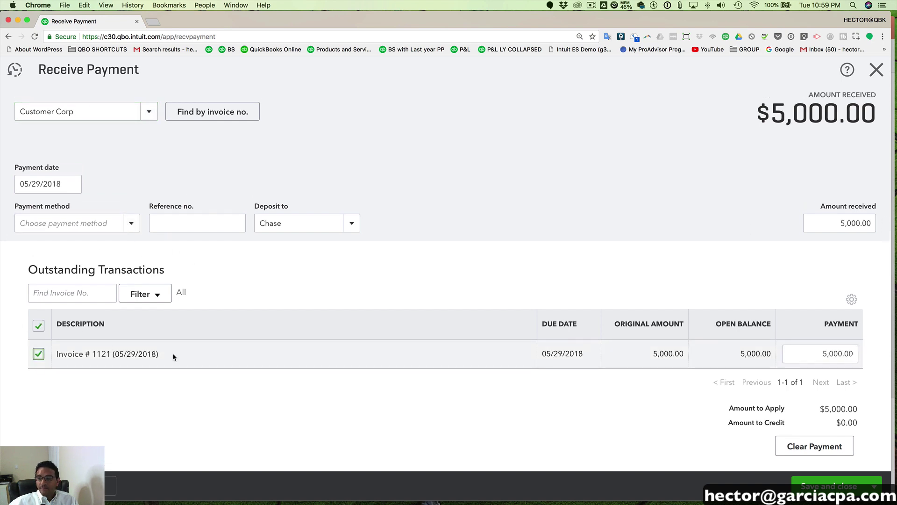
- Deposit the payment to Barter / Exchange with 3,000.00 received
click(337, 221)
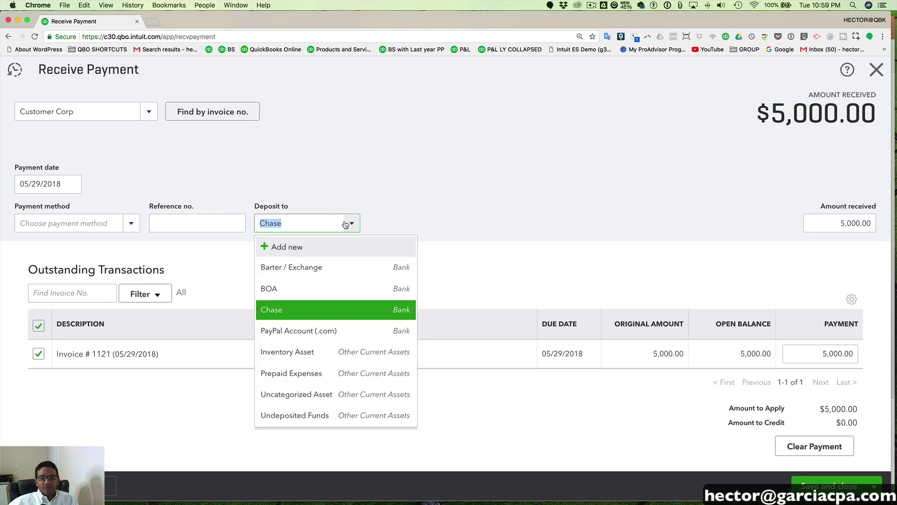
click(291, 270)
click(869, 224)
text(2,)
text(000)
key(Tab)
click(873, 224)
text(3000)
key(Tab)
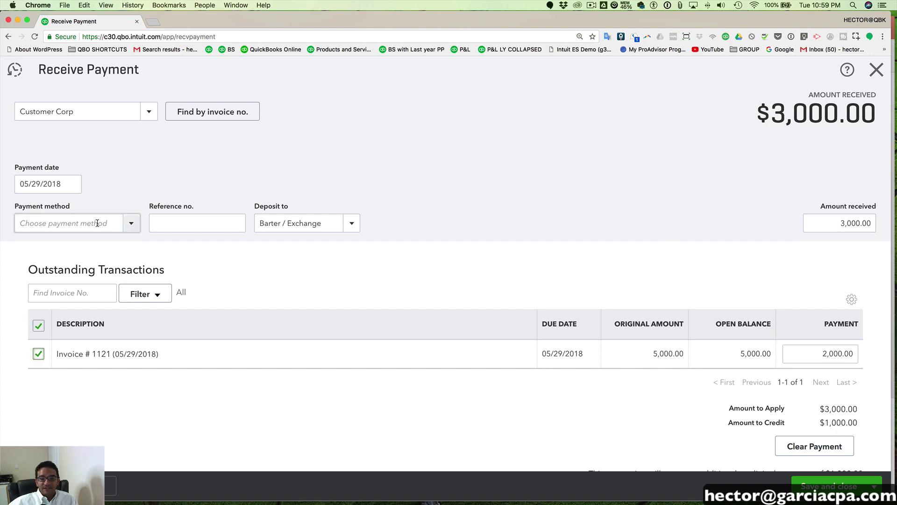
- Create a new payment method 'Barter' and select it for the payment
click(129, 225)
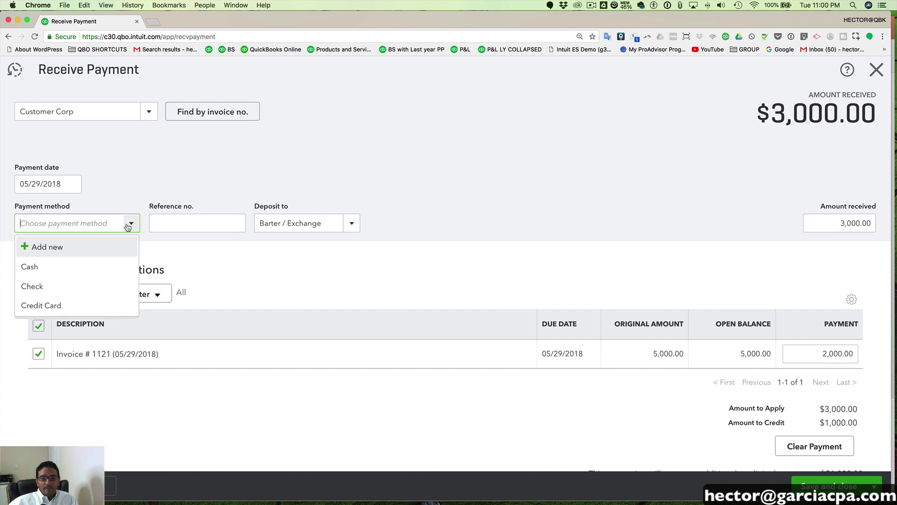
click(86, 240)
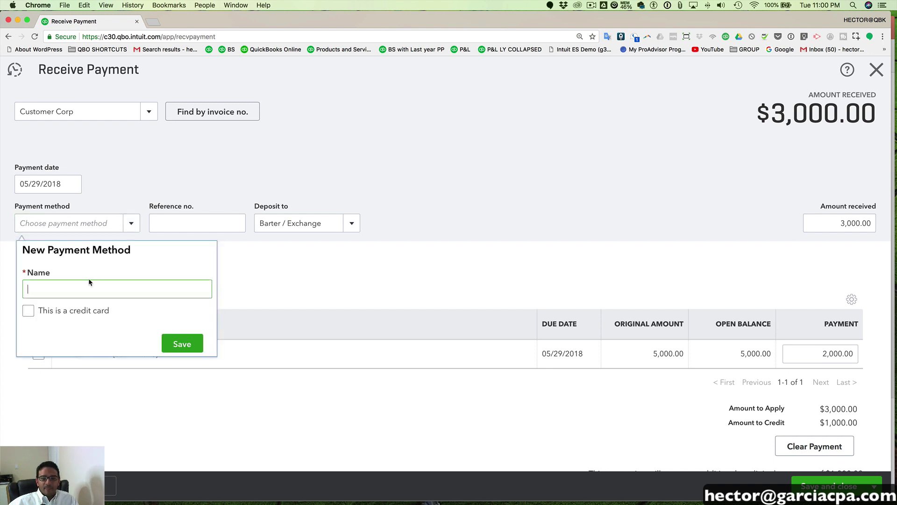
text(Barter)
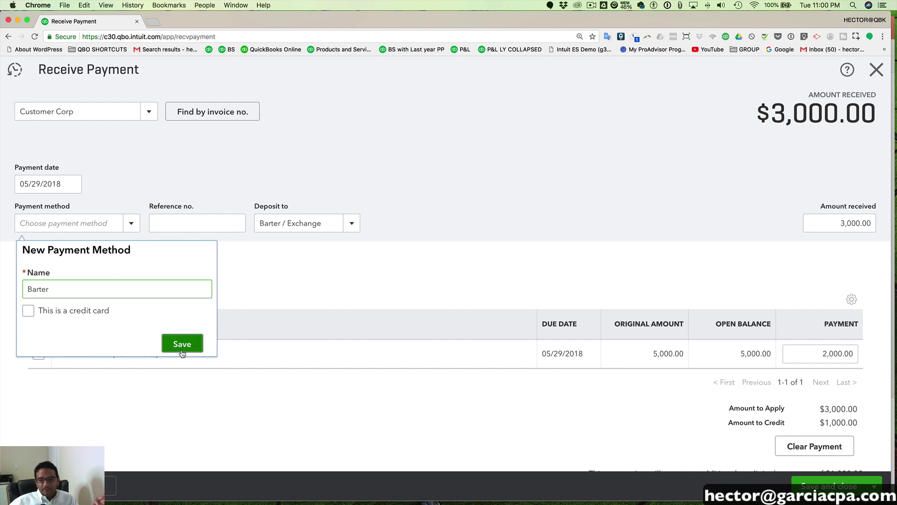
click(182, 344)
click(175, 218)
click(57, 222)
text(Barter)
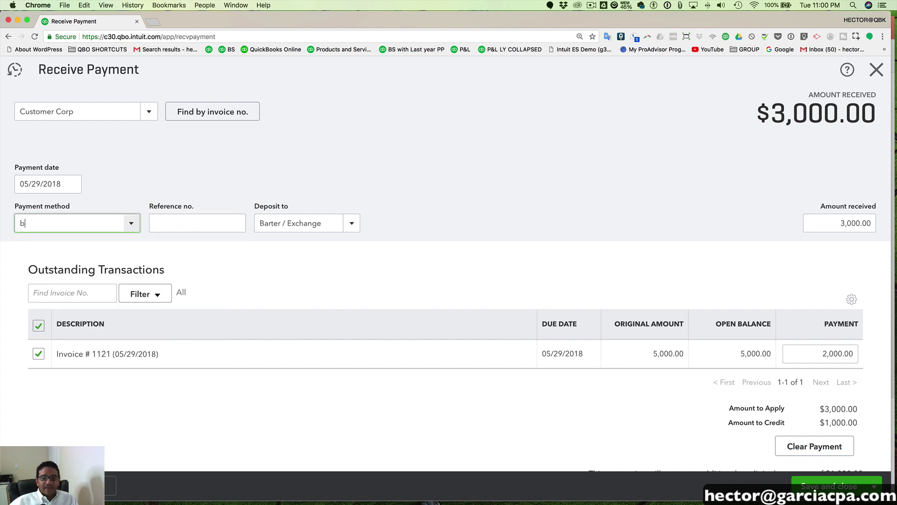
key(Return)
- Enter reference 'barter', apply 3,000.00 to invoice 1121, and save and close
click(173, 216)
text(barter)
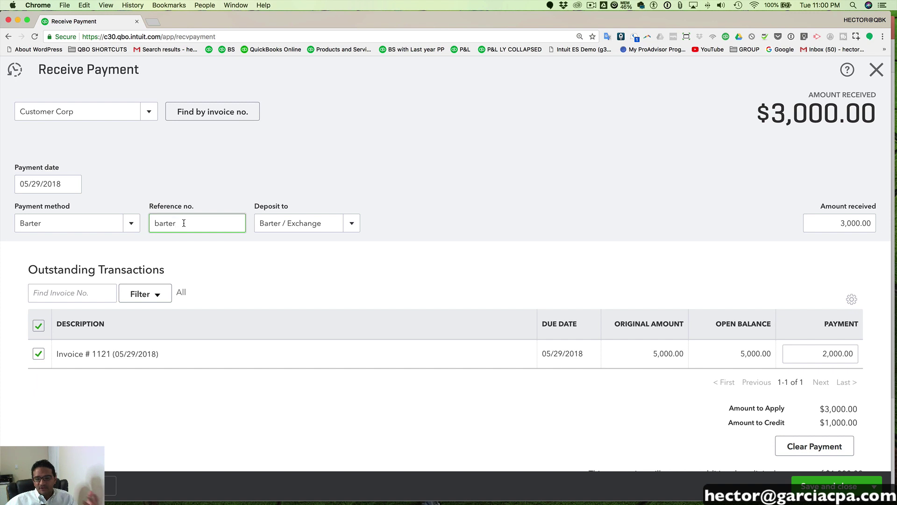
key(Tab)
click(848, 354)
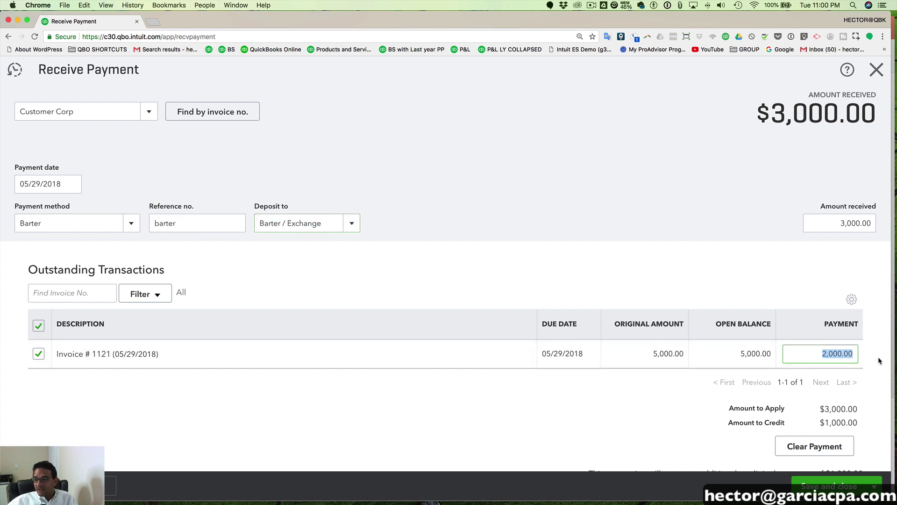
text(3,0)
text(000)
key(Tab)
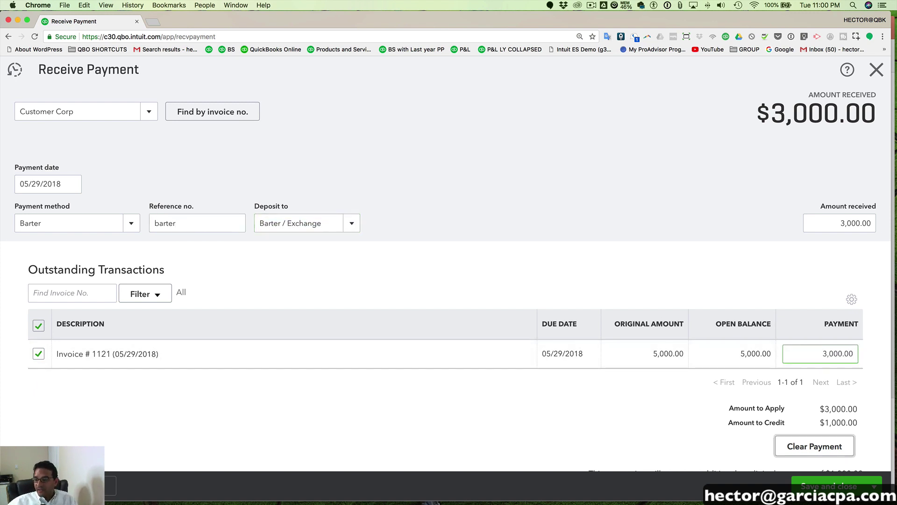
click(322, 230)
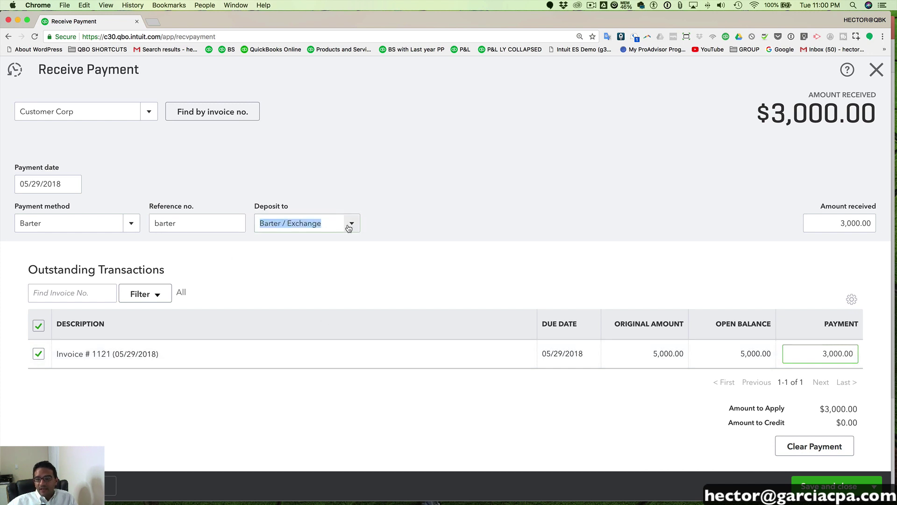
click(828, 486)
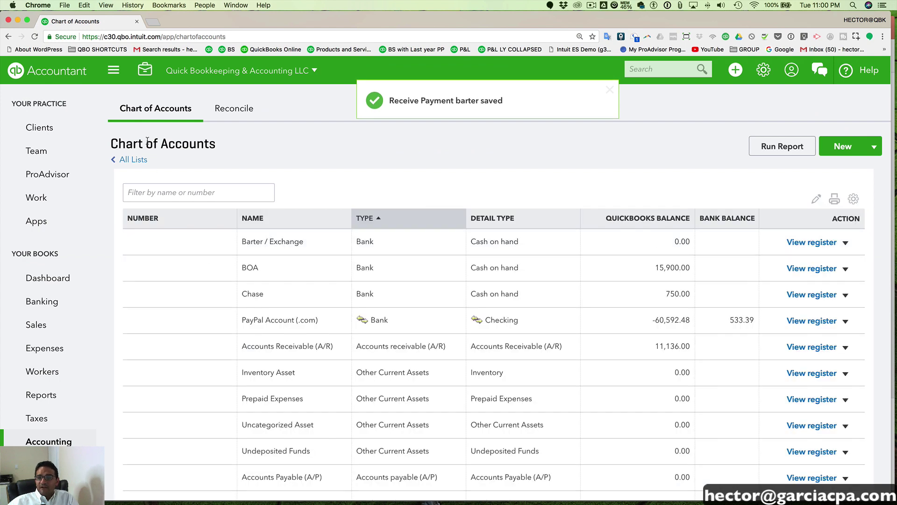
- Note the 0.00 Barter / Exchange balance and open that account's register
drag(673, 242, 700, 243)
click(829, 242)
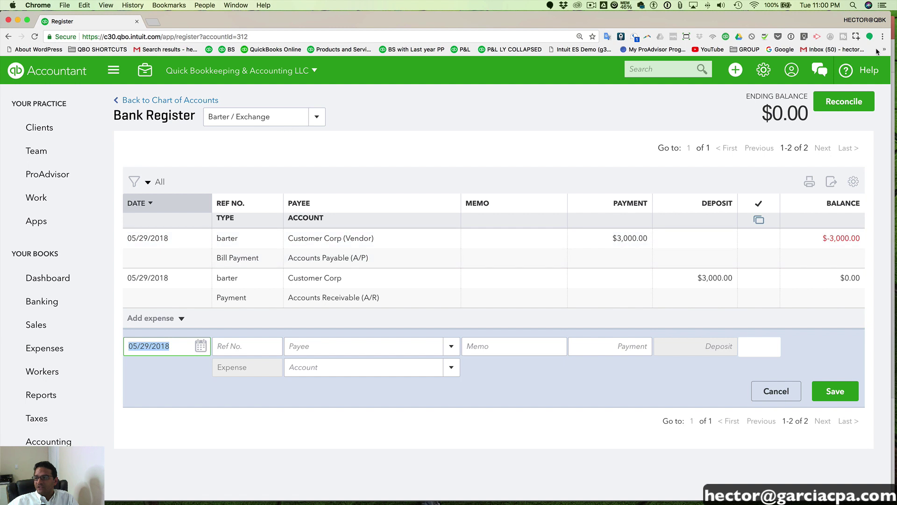
click(737, 71)
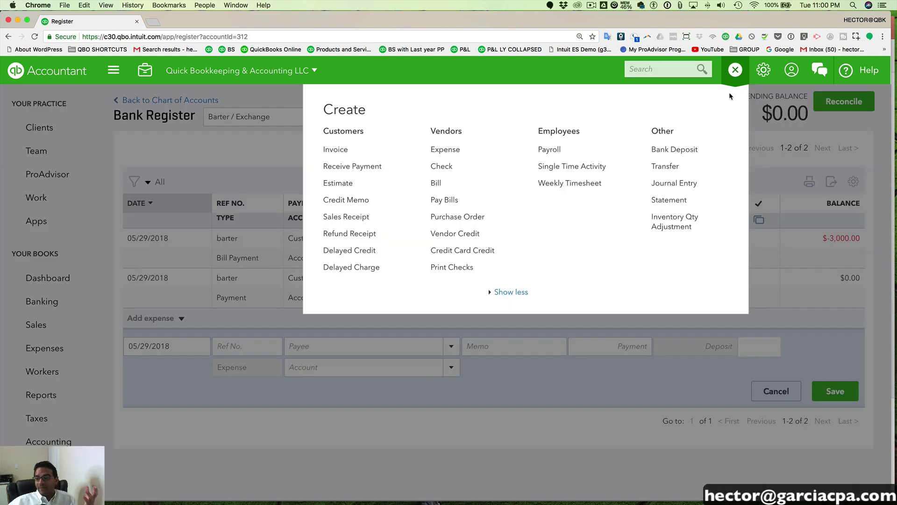
- Start a new Customer Corp payment by Check, deposited to Chase
click(365, 166)
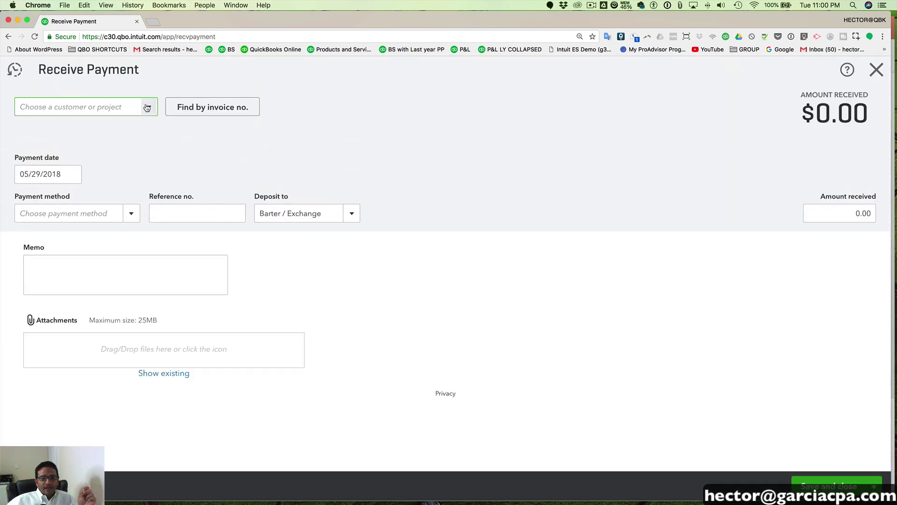
click(149, 103)
text(Cu)
click(50, 160)
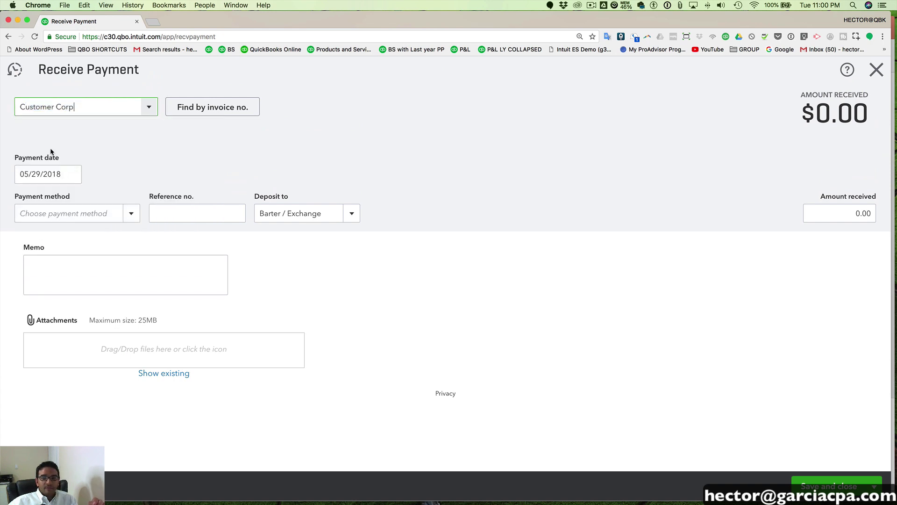
click(356, 214)
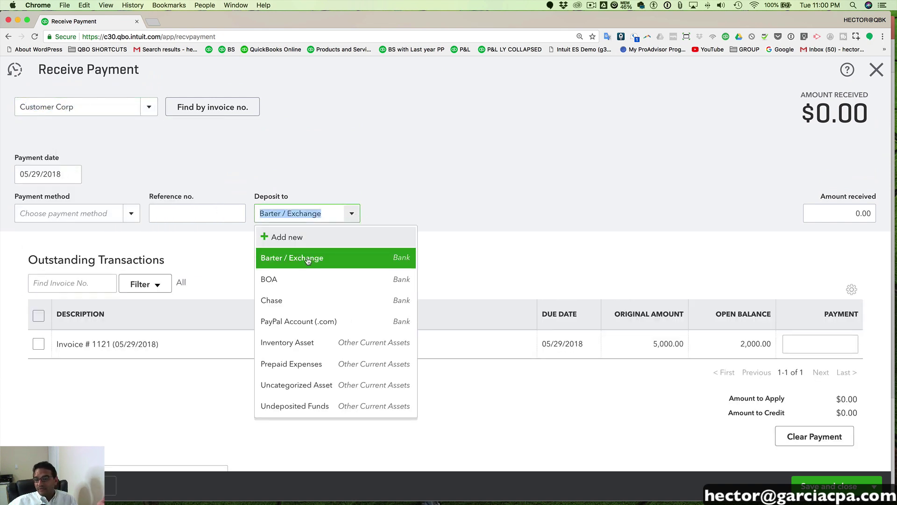
click(285, 301)
click(131, 214)
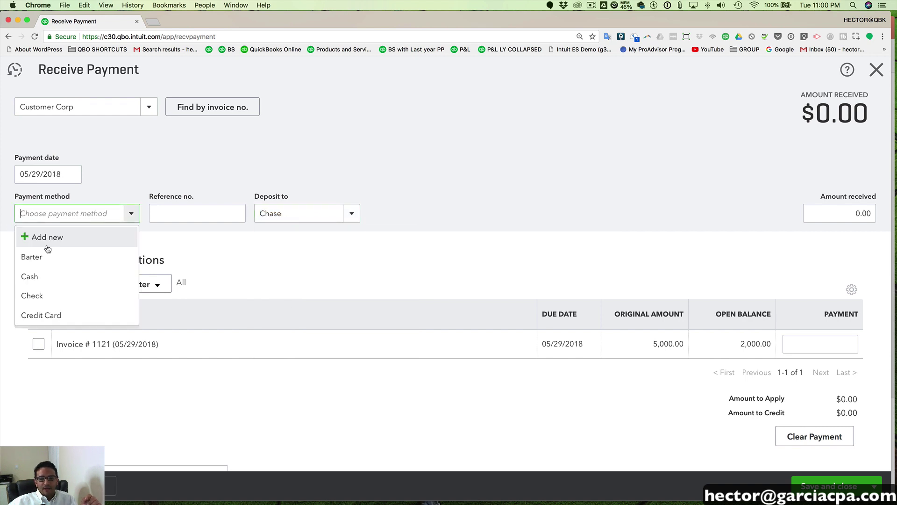
click(34, 295)
- Enter reference no. 1125 and apply 2,000.00 to Invoice #1121
click(166, 214)
text(1125)
click(291, 213)
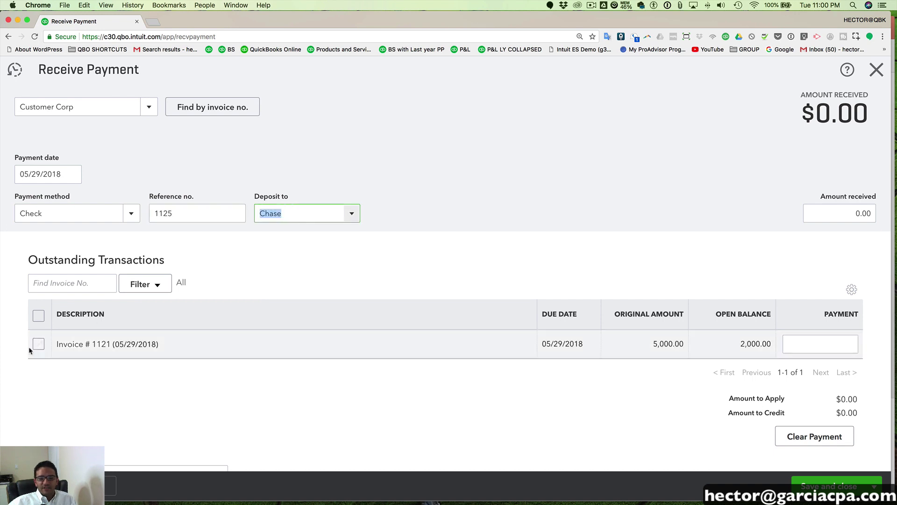
click(39, 344)
drag(835, 223, 873, 227)
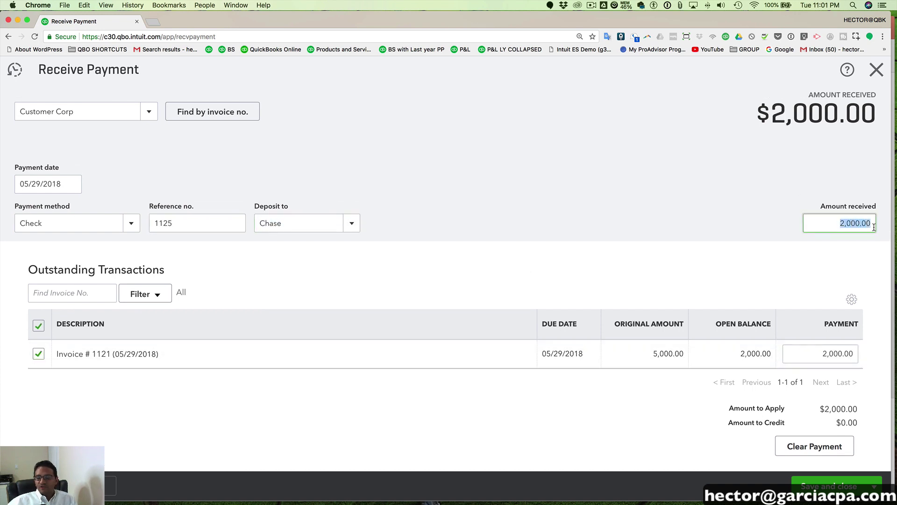